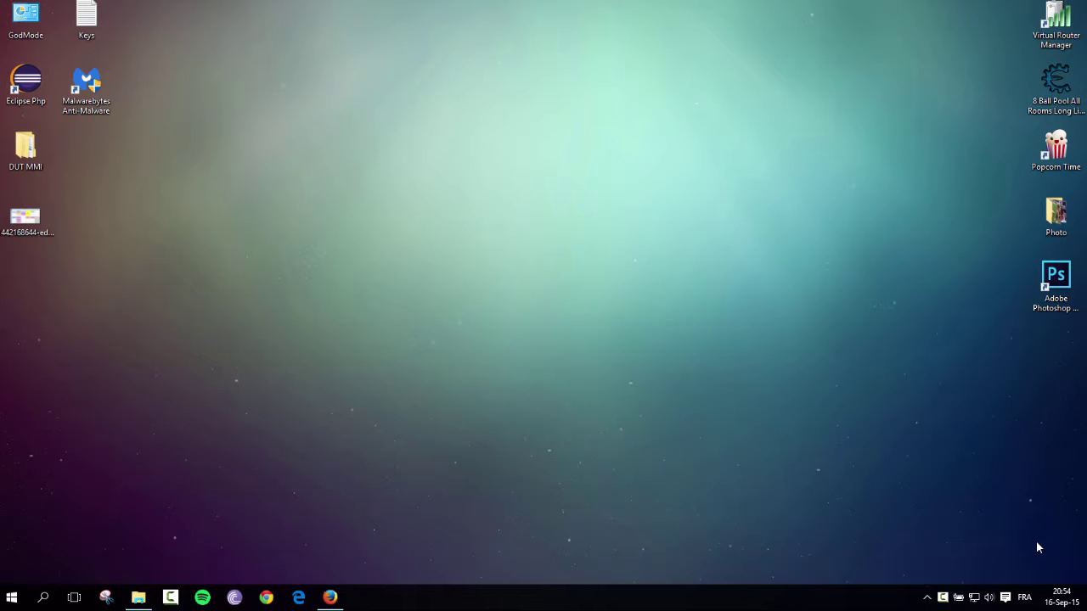
# - Bring the ToolsLib AdwCleaner download page back into view and check its 1.58MB file size
pyautogui.click(331, 597)
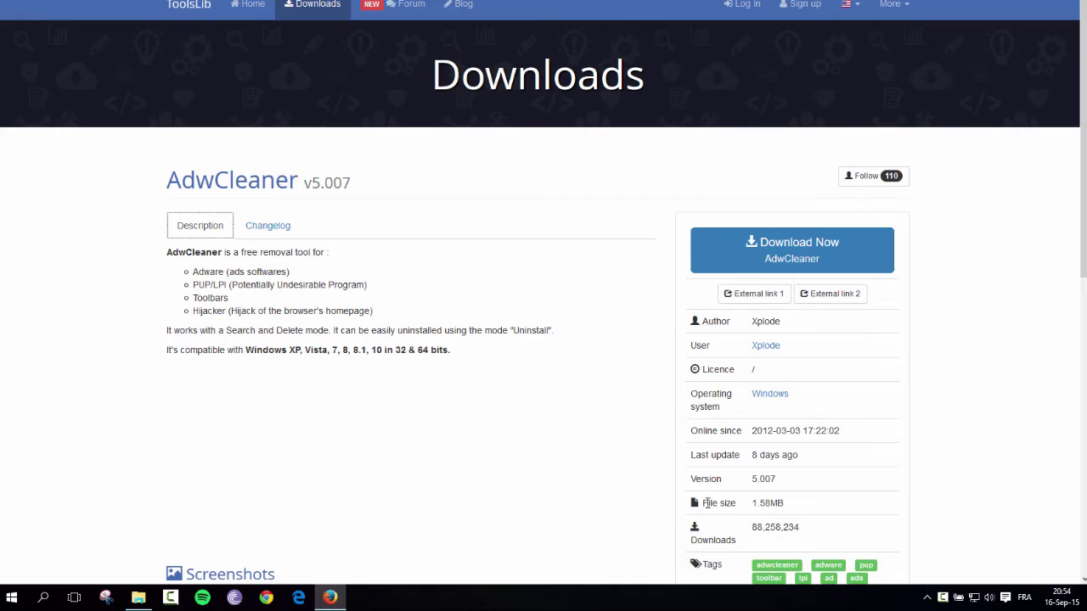
pyautogui.moveTo(703, 502); pyautogui.dragTo(812, 507)
pyautogui.click(811, 508)
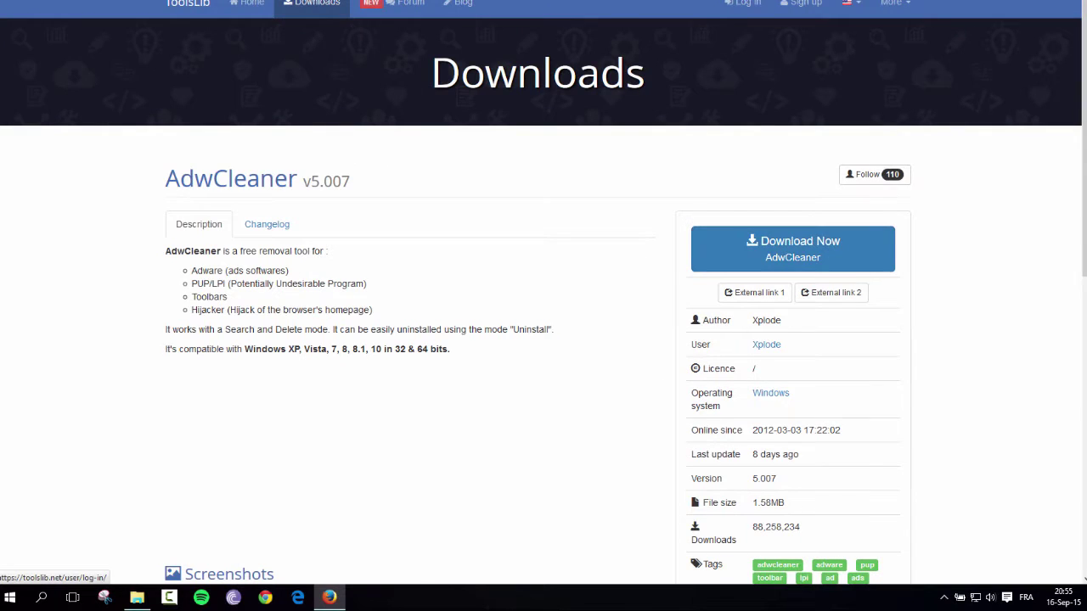
# - Drag the downloaded adwcleaner file onto the desktop and launch it
pyautogui.press('super+d')
pyautogui.moveTo(449, 13); pyautogui.dragTo(525, 112)
pyautogui.doubleClick(512, 83)
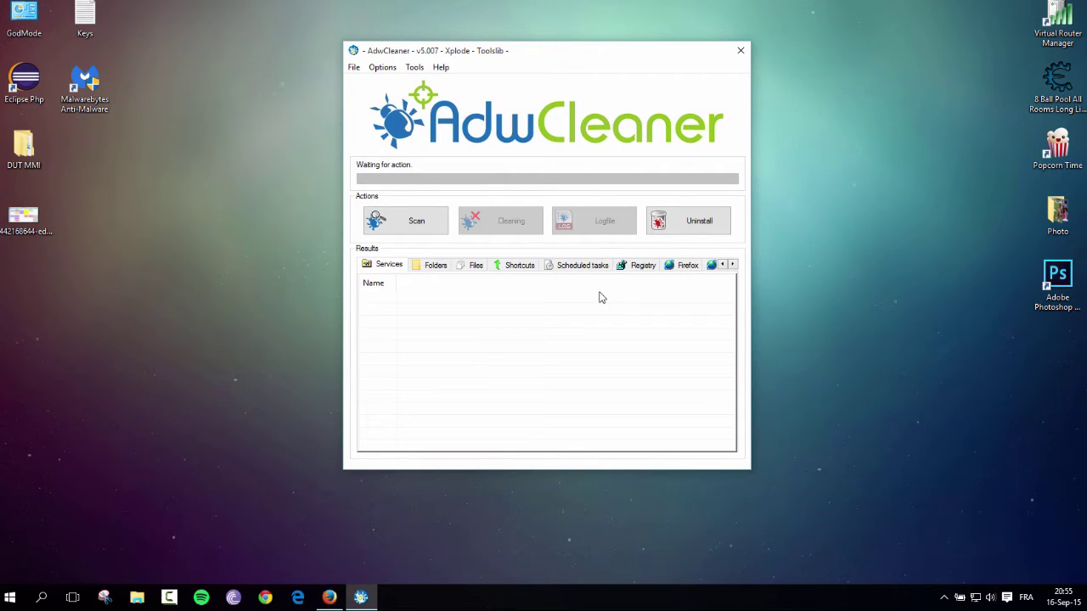
# - Drag the AdwCleaner window lower to uncover the adwcleaner desktop icon, then refocus the window
pyautogui.moveTo(550, 58); pyautogui.dragTo(540, 153)
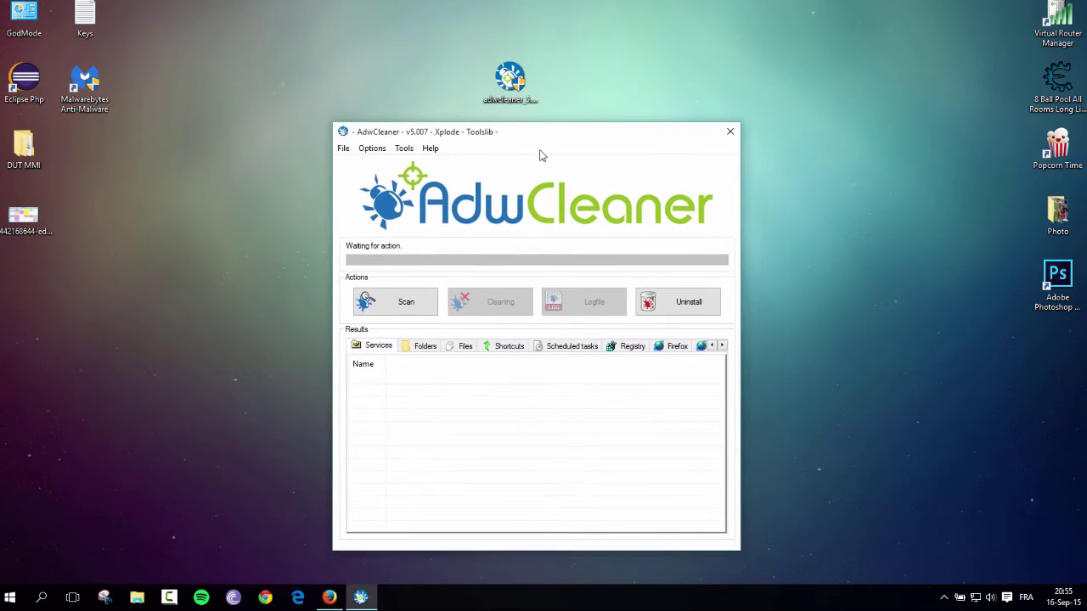
pyautogui.click(533, 109)
pyautogui.click(555, 170)
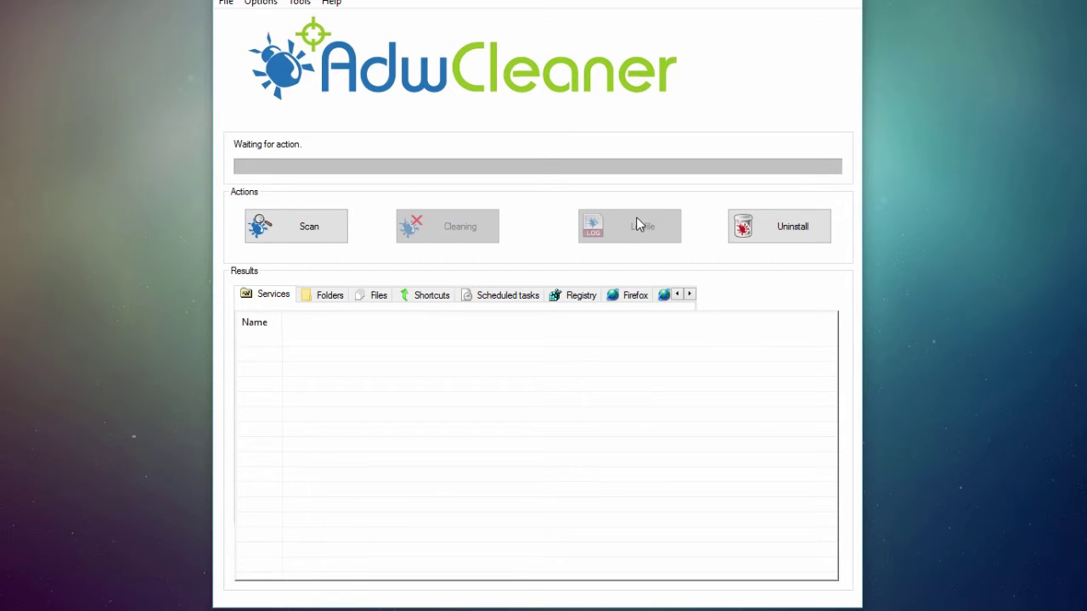
# - Run the adware scan and widen the first results column to show the Name
pyautogui.click(295, 232)
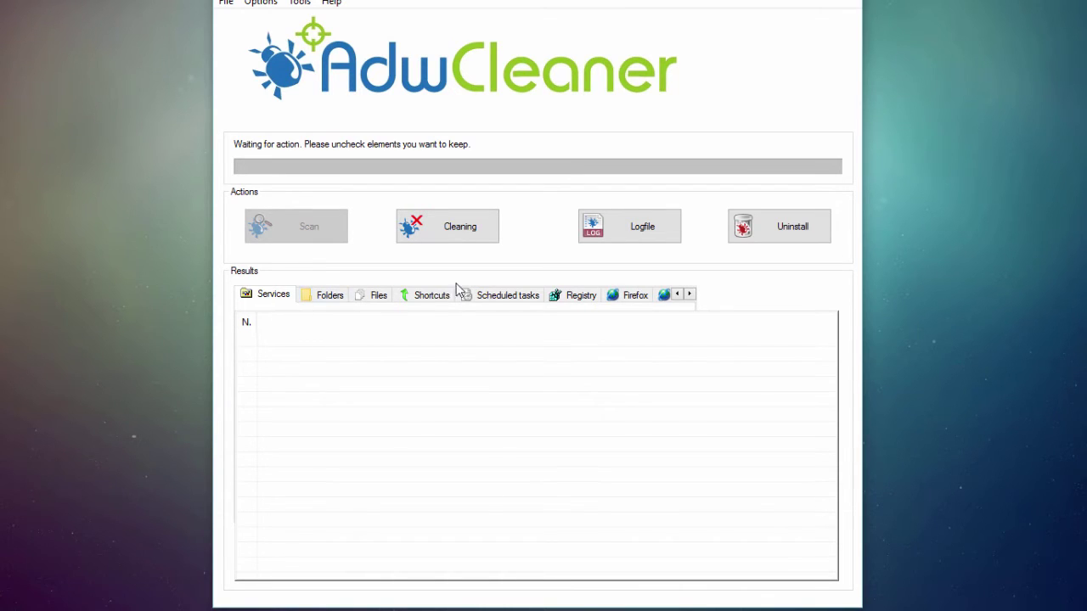
pyautogui.doubleClick(258, 321)
# - Go through each result tab from Folders to Chrome, checking the ProgramData folder entry
pyautogui.click(322, 303)
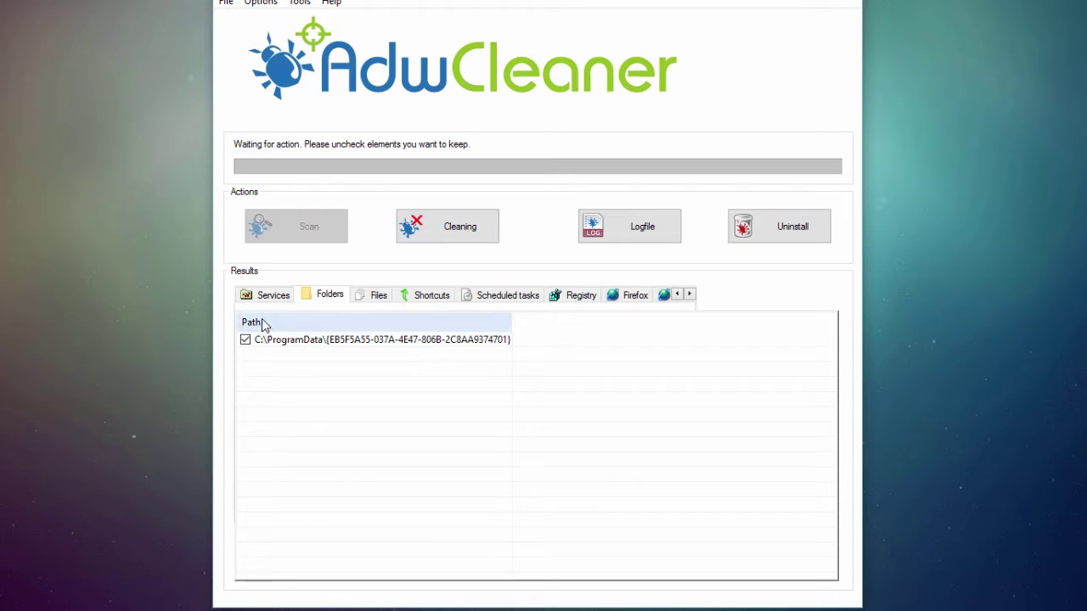
pyautogui.click(370, 340)
pyautogui.click(370, 370)
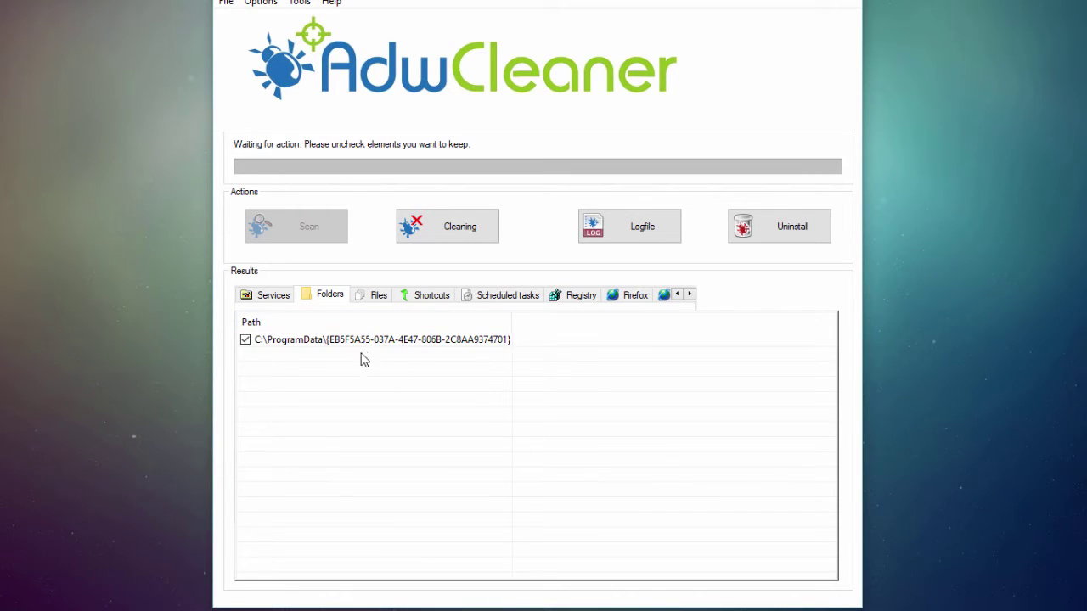
pyautogui.click(380, 299)
pyautogui.click(423, 296)
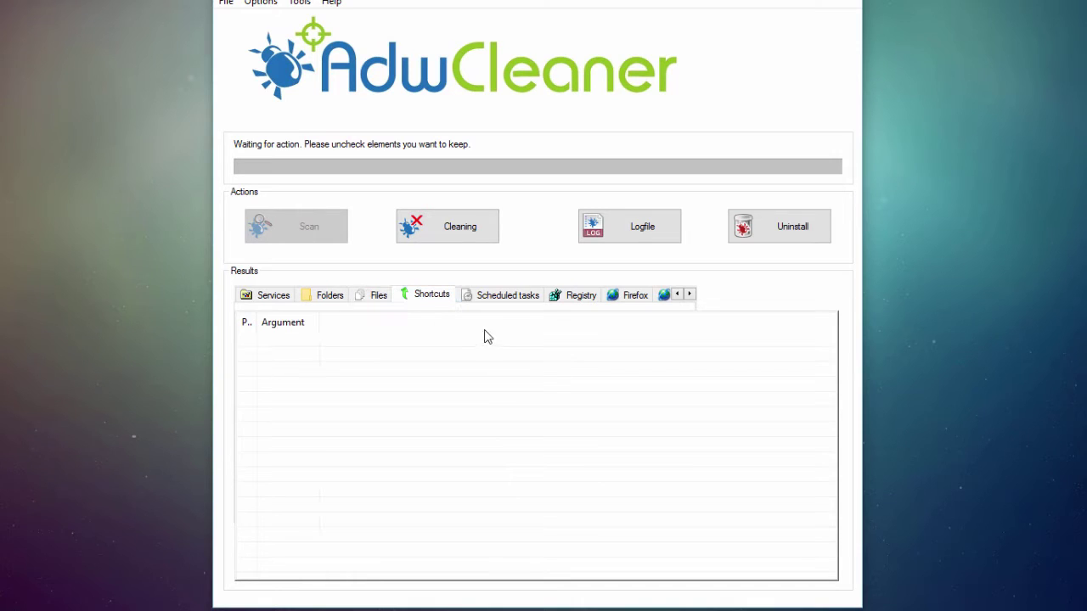
pyautogui.click(513, 297)
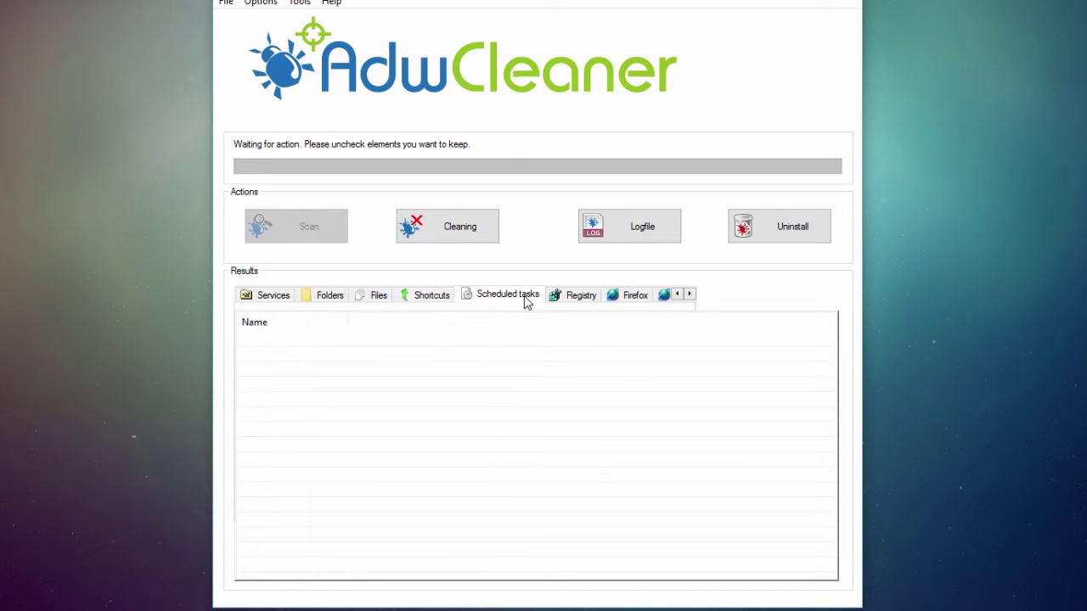
pyautogui.click(568, 297)
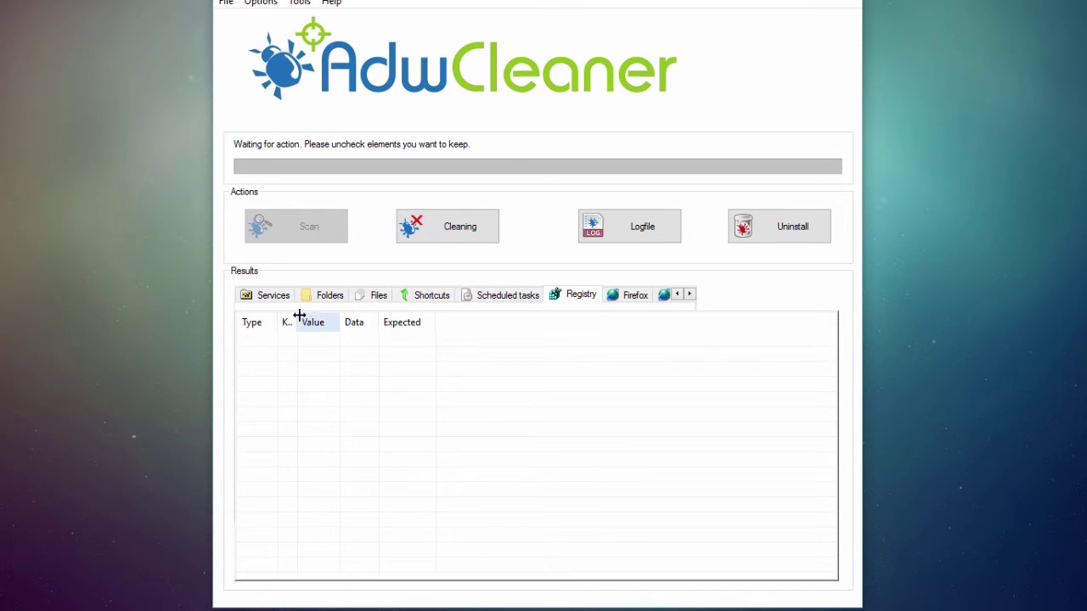
pyautogui.click(628, 297)
pyautogui.click(666, 297)
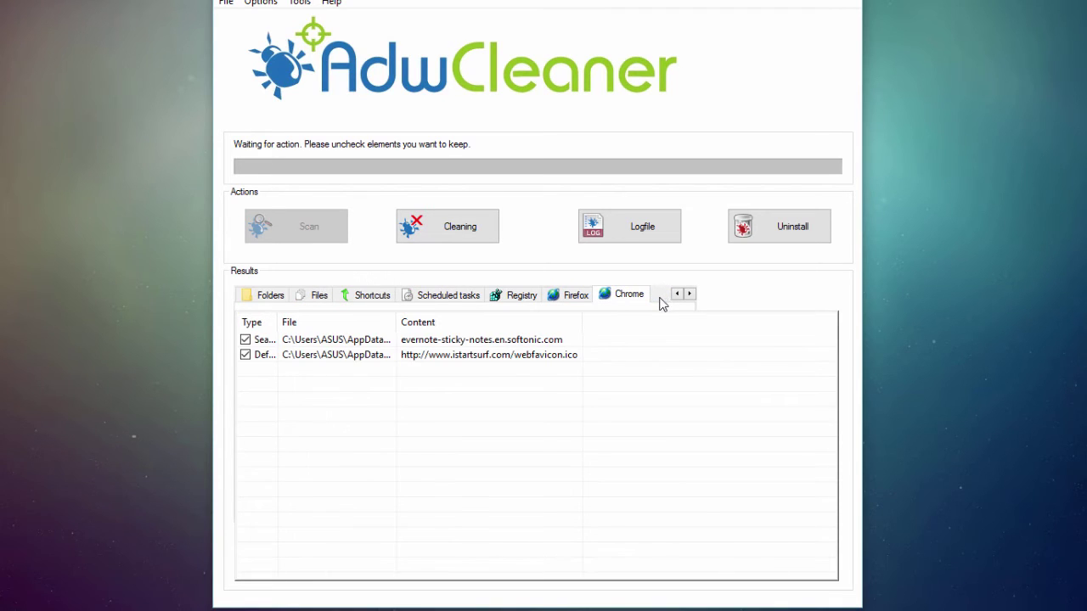
# - Widen the Chrome results columns to read both search-provider entries, then revisit the Folders list
pyautogui.moveTo(278, 321); pyautogui.dragTo(379, 321)
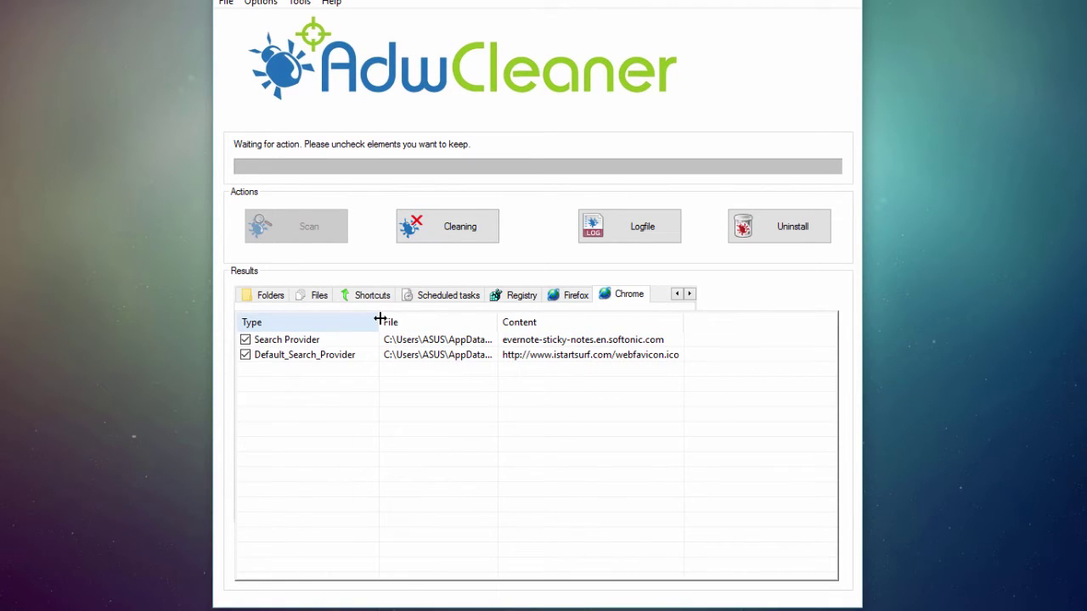
pyautogui.moveTo(498, 323); pyautogui.dragTo(520, 322)
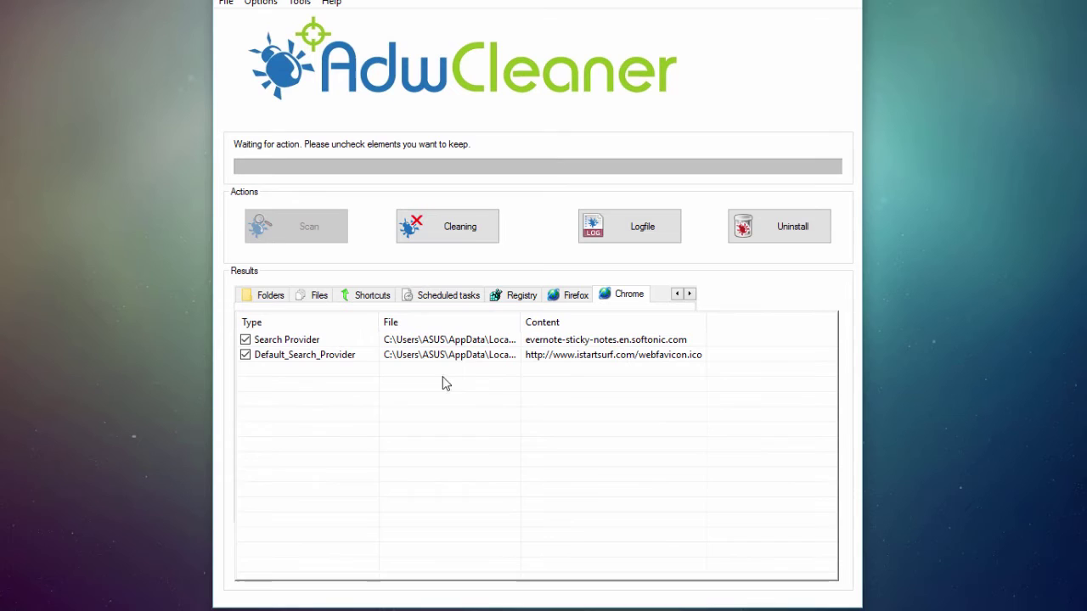
pyautogui.moveTo(416, 365); pyautogui.dragTo(342, 314)
pyautogui.click(319, 297)
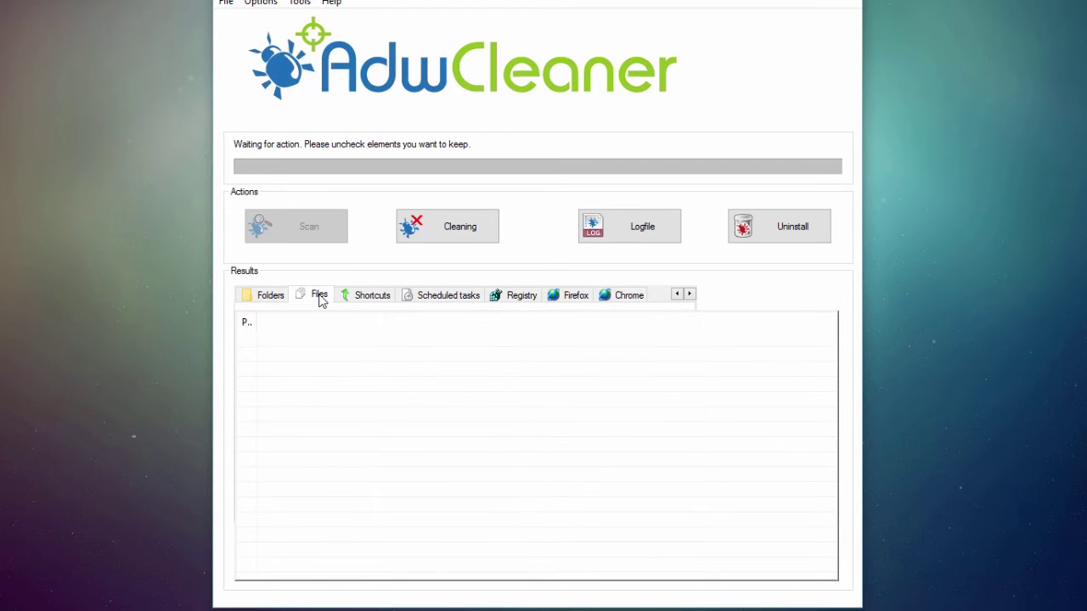
pyautogui.click(267, 296)
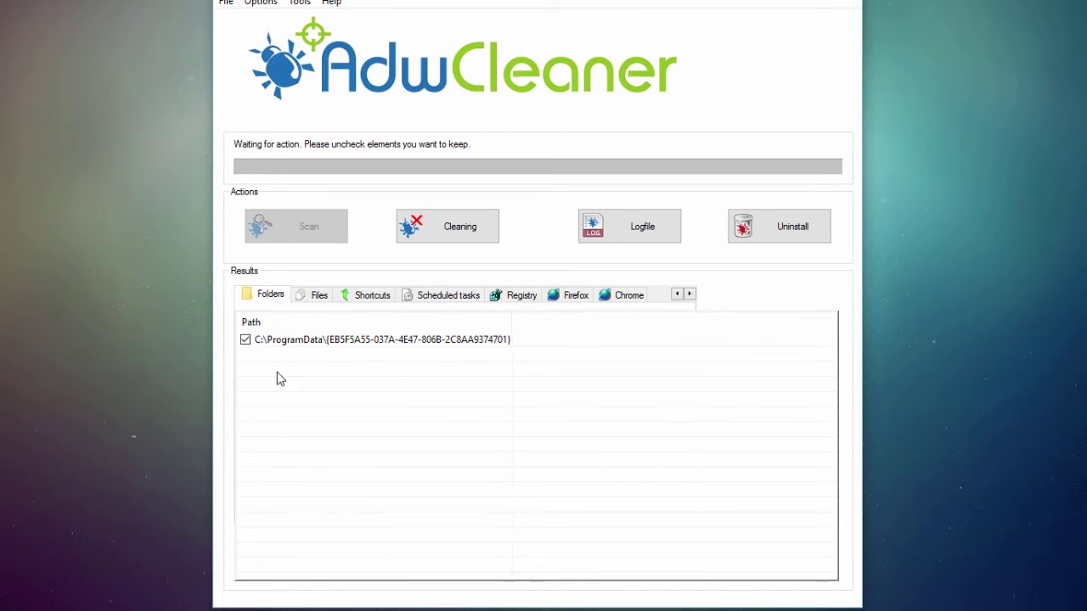
pyautogui.moveTo(280, 374); pyautogui.dragTo(290, 350)
pyautogui.click(414, 435)
# - Open the scan log in Notepad and copy the flagged ProgramData folder path
pyautogui.click(628, 230)
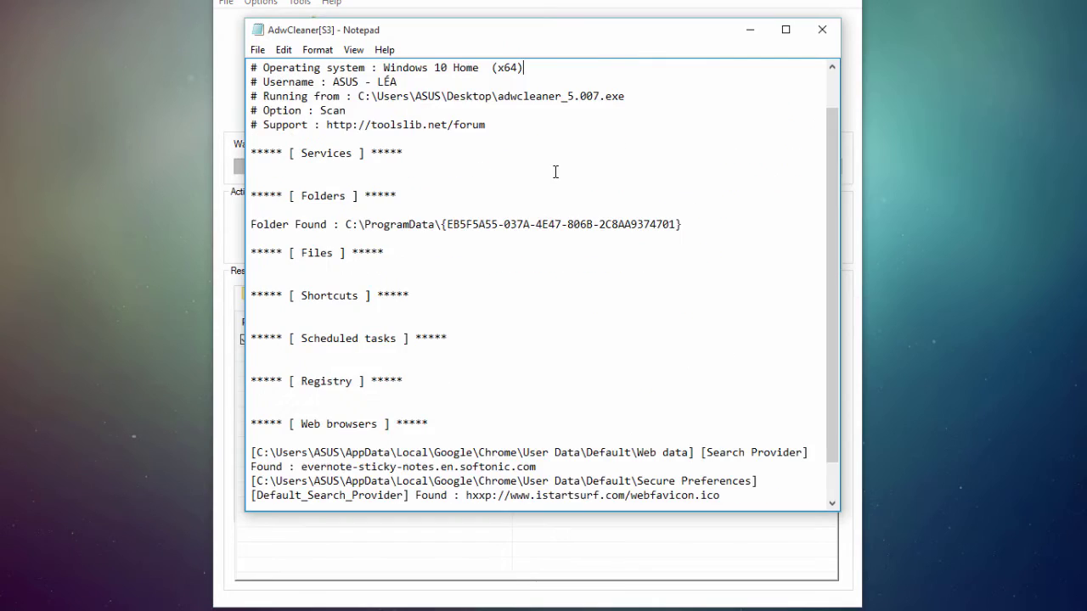
pyautogui.scroll(-1, 555, 171)
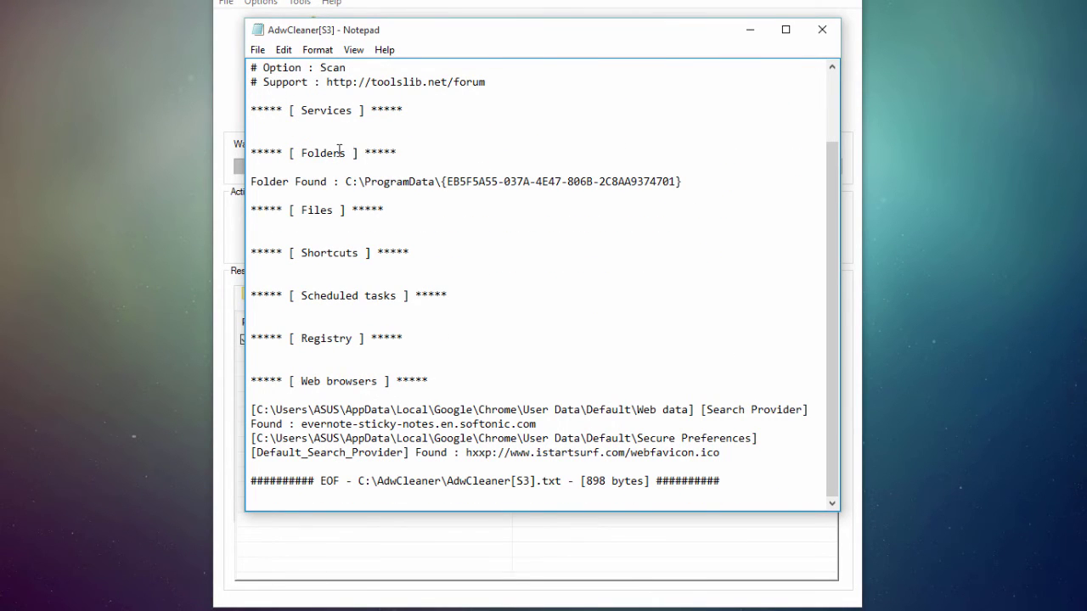
pyautogui.moveTo(344, 180); pyautogui.dragTo(679, 175)
pyautogui.hotkey('ctrl', 'c')
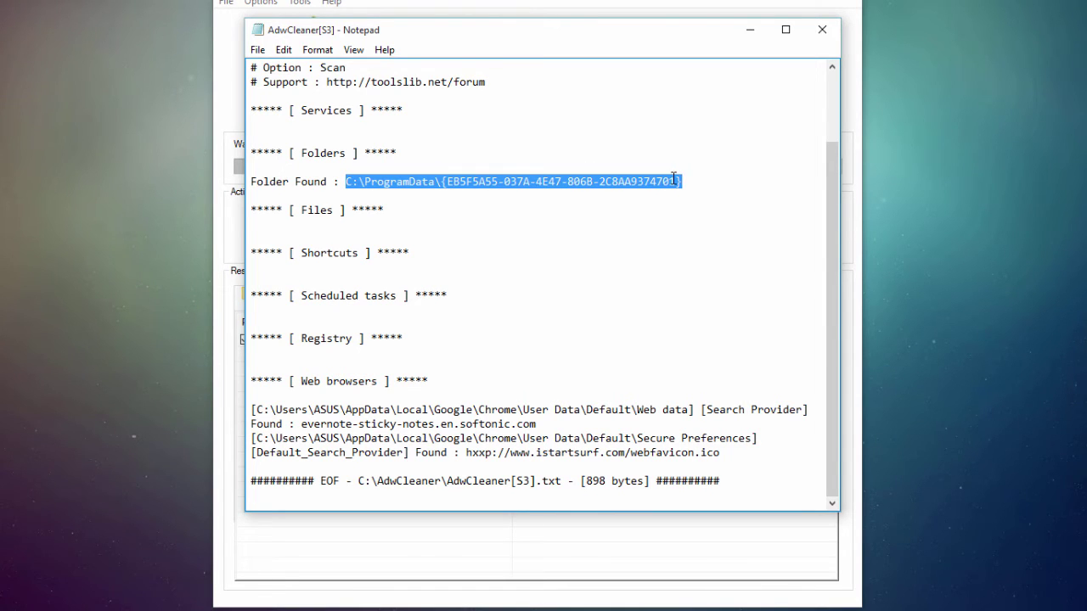
pyautogui.press('super+e')
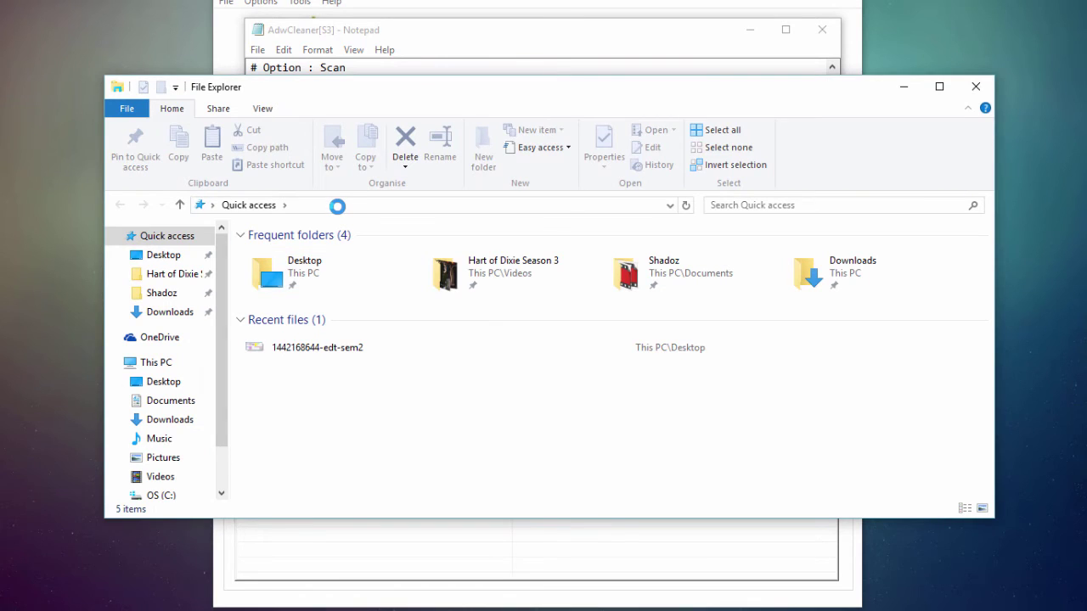
# - Go to the copied ProgramData path in Explorer, inspect the Qualcomm Bluetooth installer, then close Explorer
pyautogui.click(337, 204)
pyautogui.hotkey('ctrl', 'v')
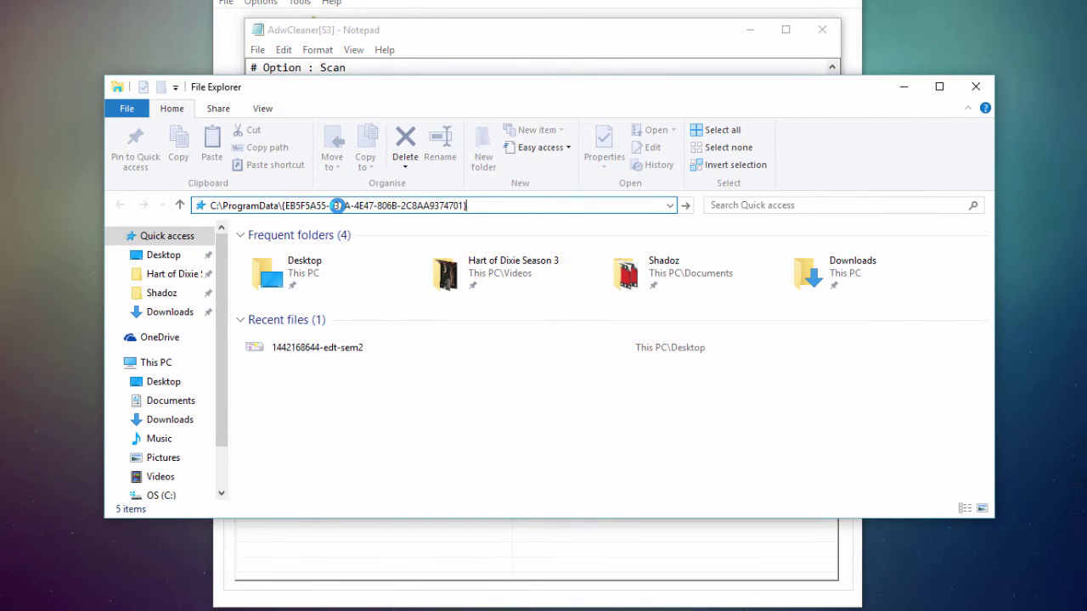
pyautogui.press('Return')
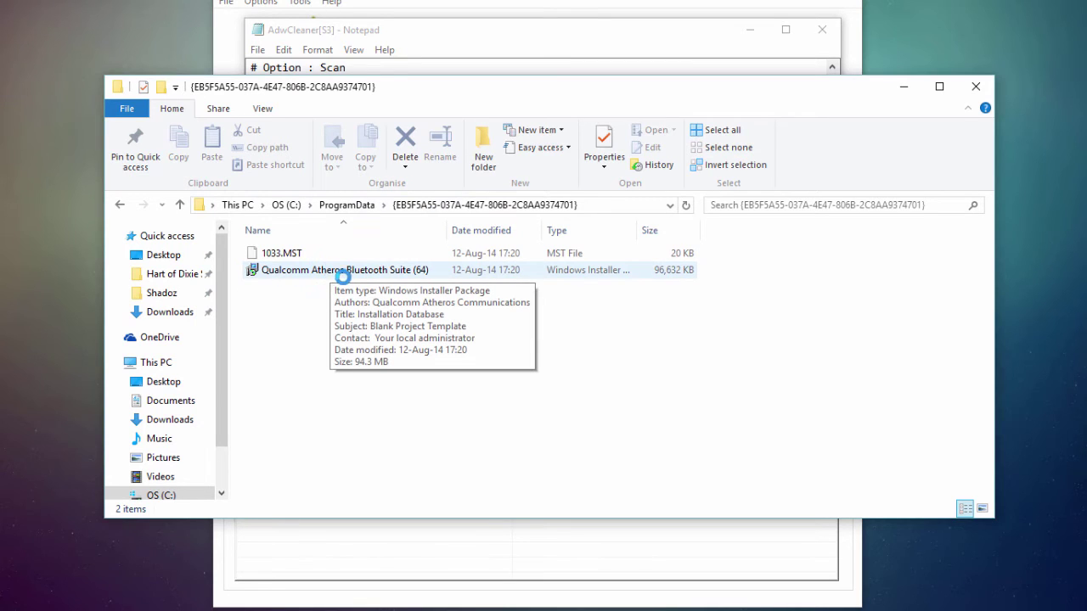
pyautogui.click(373, 297)
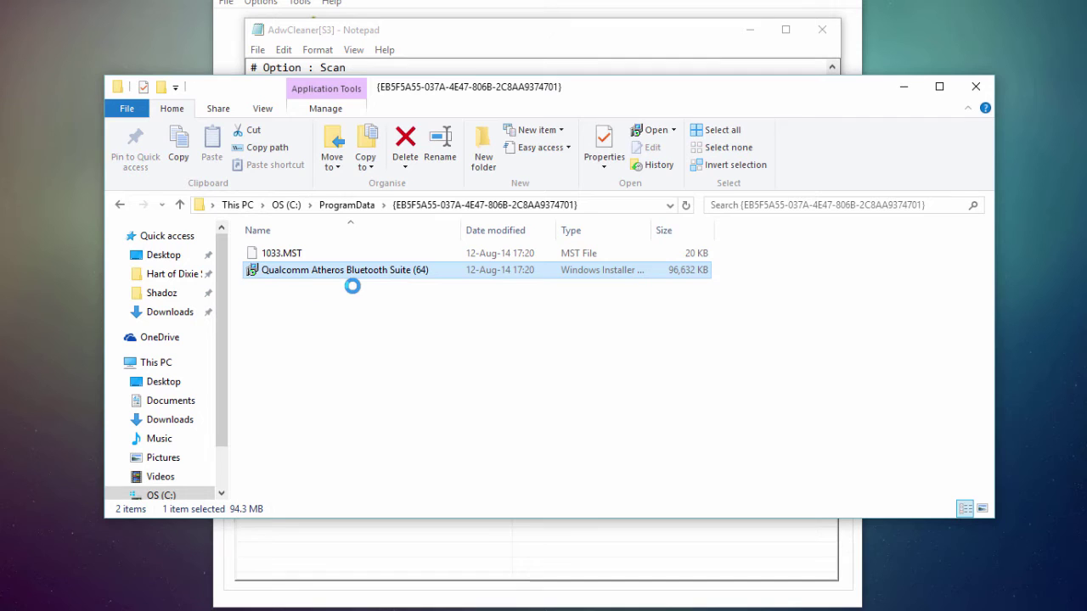
pyautogui.click(975, 86)
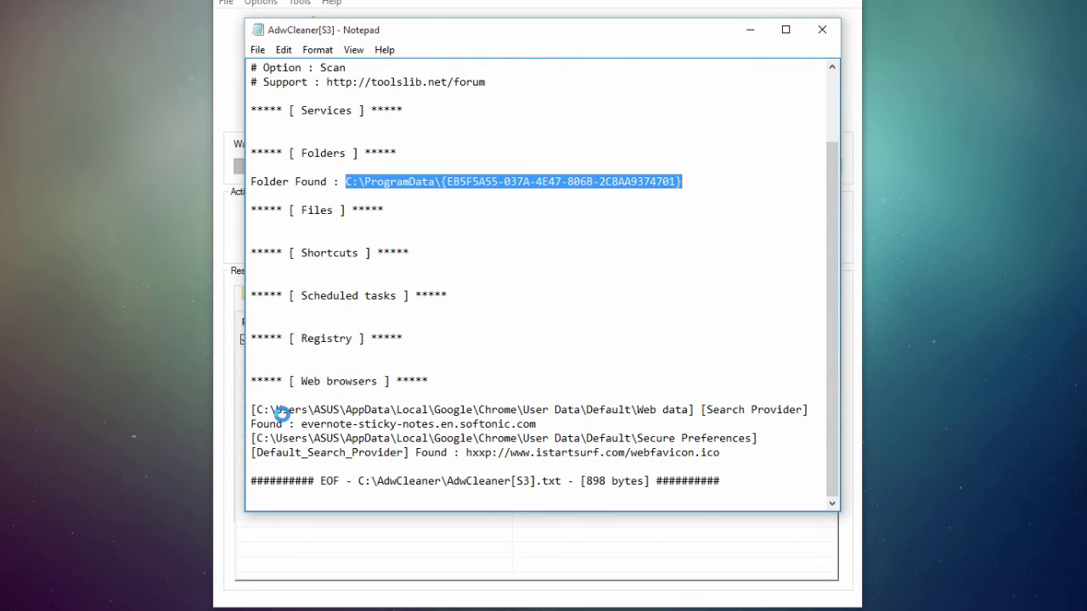
# - Read the evernote and istartsurf search-provider lines in the log, then close Notepad
pyautogui.click(315, 403)
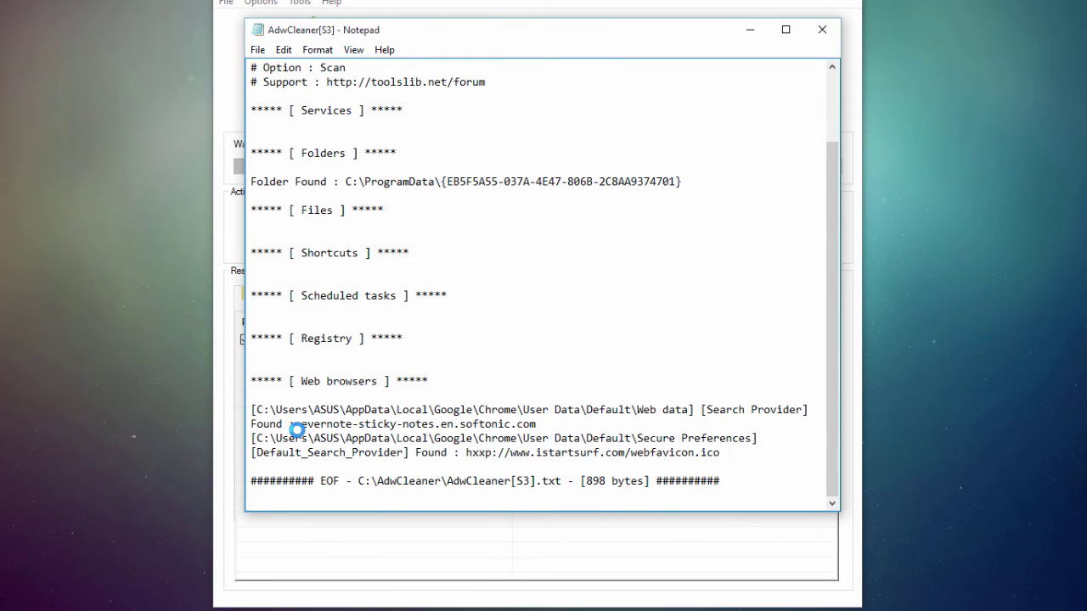
pyautogui.moveTo(301, 424); pyautogui.dragTo(538, 424)
pyautogui.click(549, 426)
pyautogui.moveTo(405, 452); pyautogui.dragTo(258, 456)
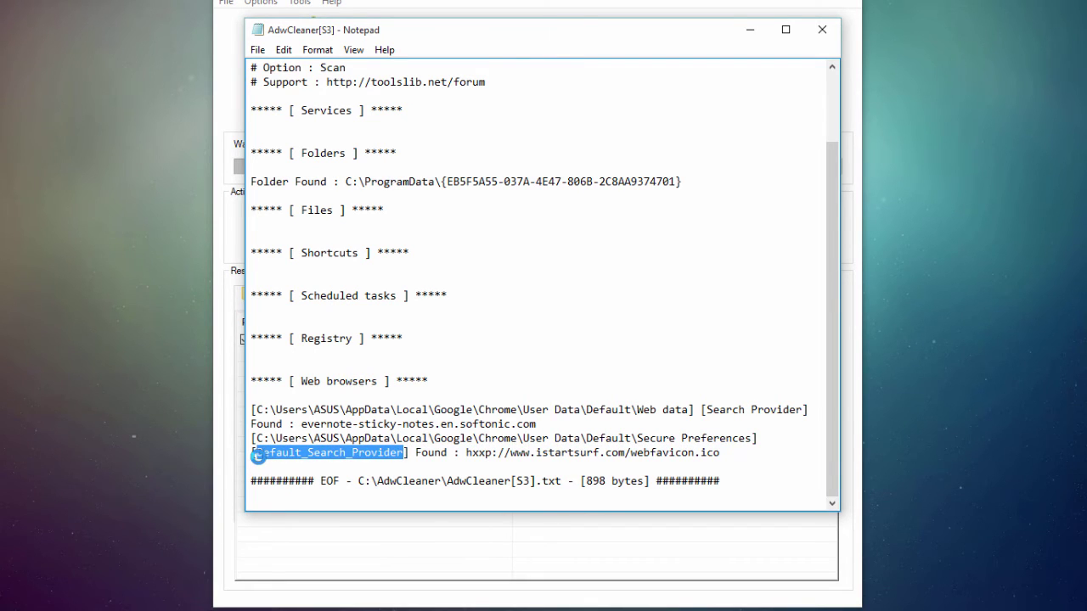
pyautogui.click(257, 454)
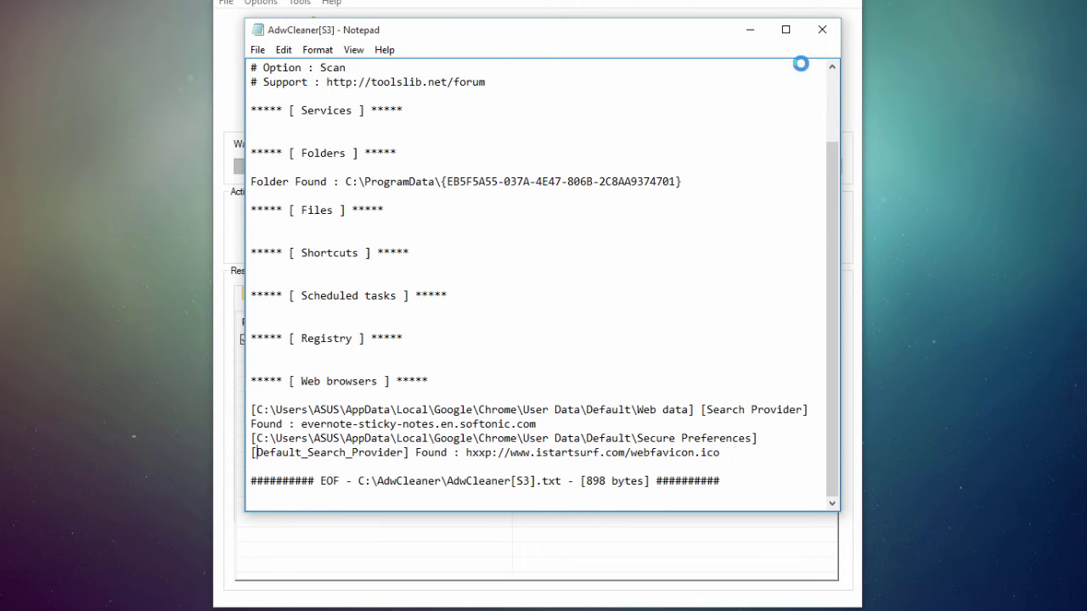
pyautogui.click(820, 25)
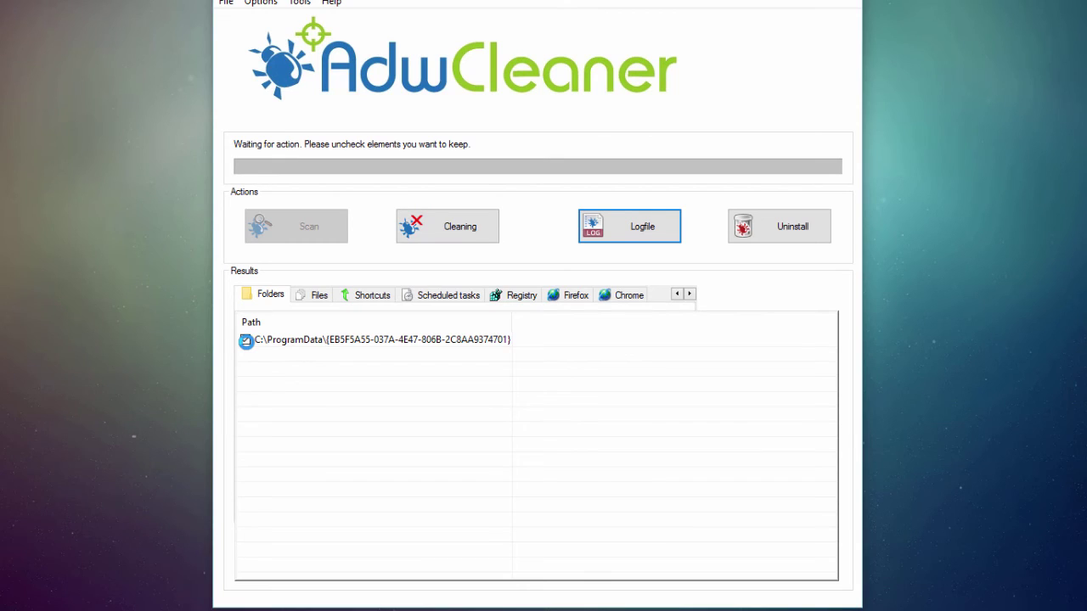
# - Uncheck the ProgramData folder, leave both Chrome entries checked, and run cleaning, accepting the program-close prompt
pyautogui.click(245, 340)
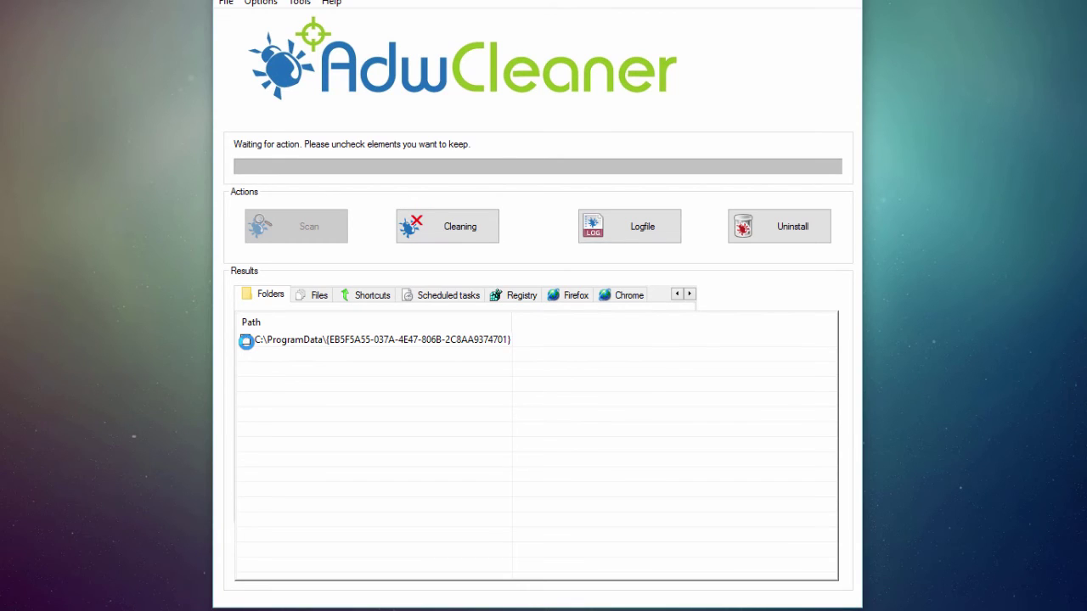
pyautogui.click(624, 295)
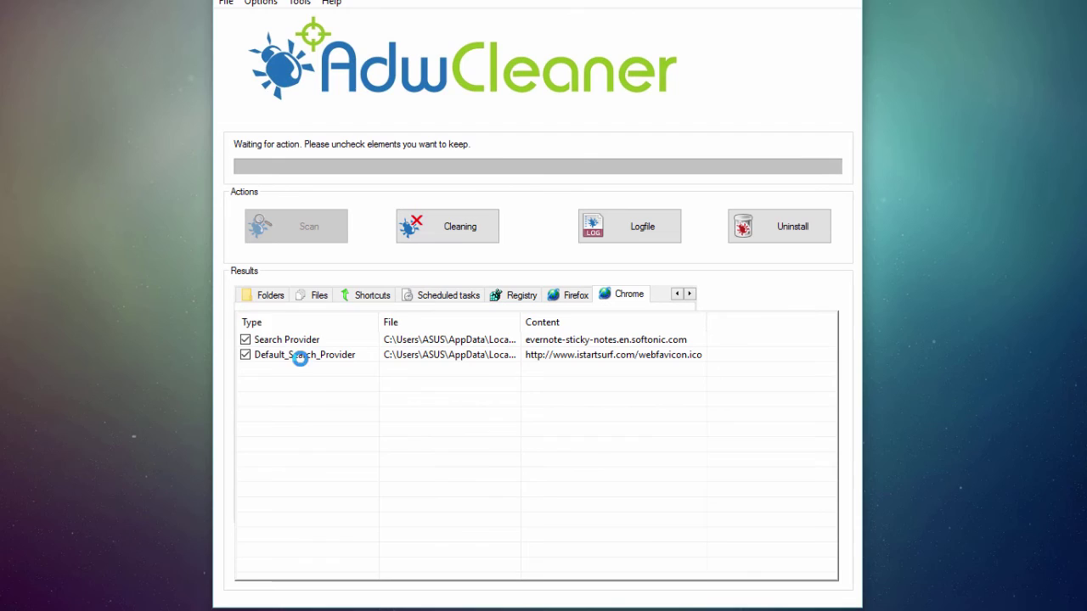
pyautogui.click(268, 293)
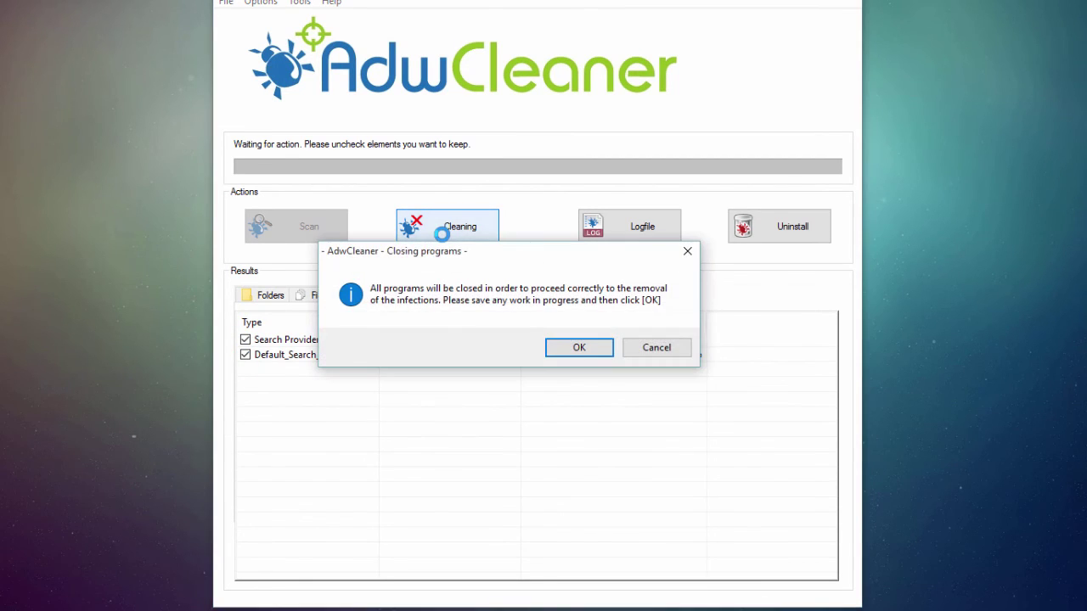
pyautogui.press('Return')
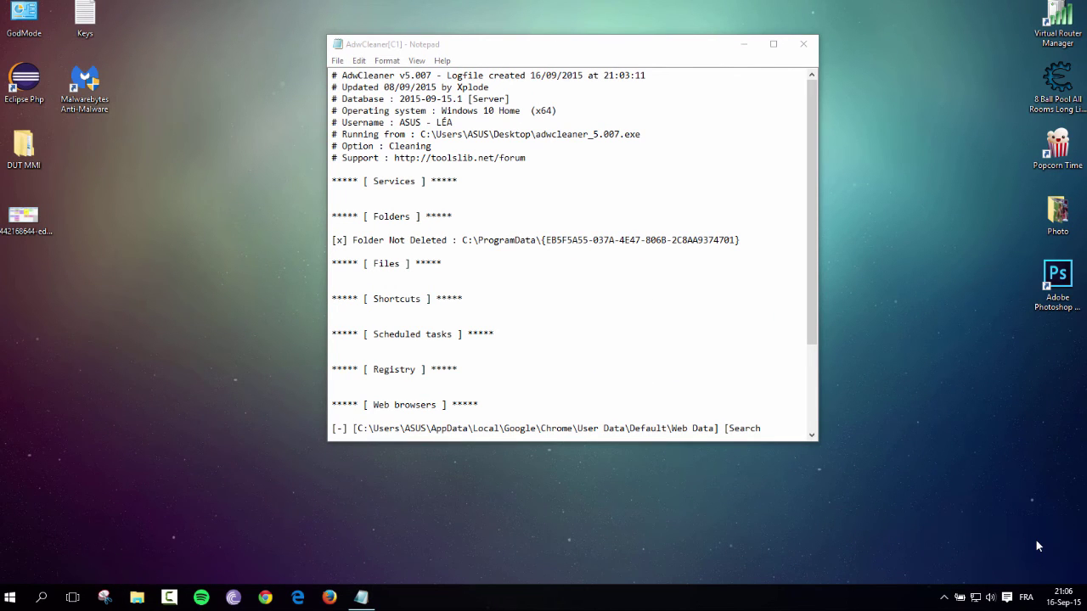
# - Read the not-deleted ProgramData path and the deleted evernote and istartsurf entries, then close the log
pyautogui.click(590, 49)
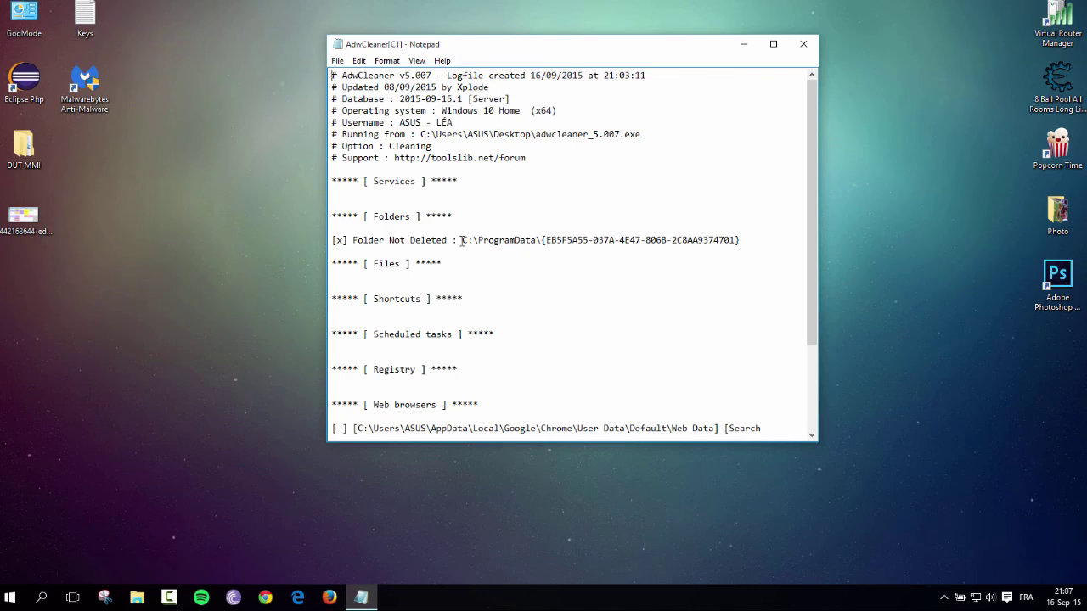
pyautogui.moveTo(462, 241); pyautogui.dragTo(753, 247)
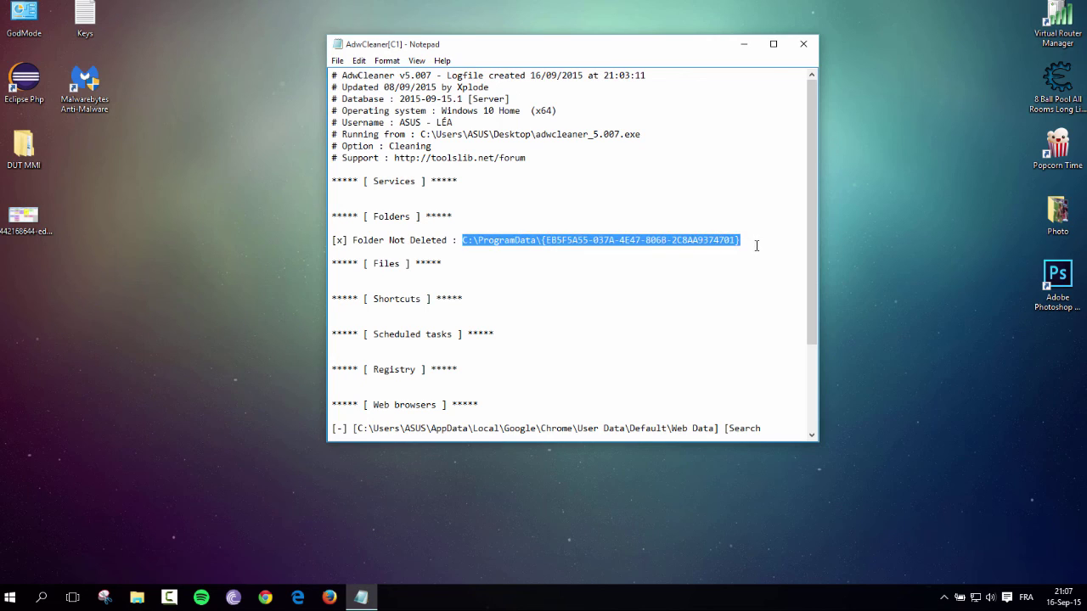
pyautogui.click(754, 245)
pyautogui.scroll(-4, 656, 203)
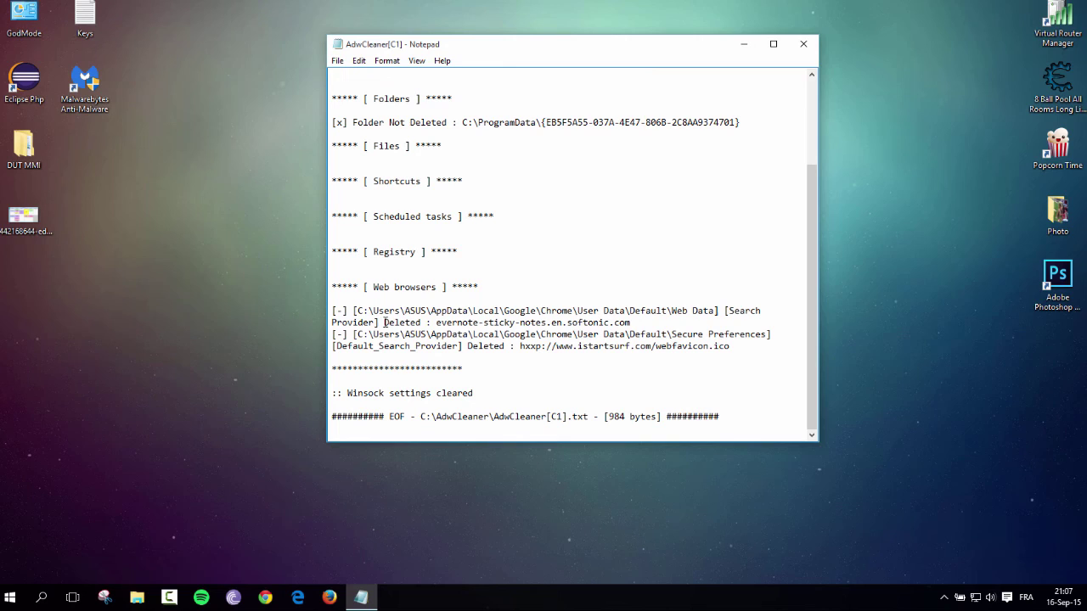
pyautogui.moveTo(384, 323); pyautogui.dragTo(628, 331)
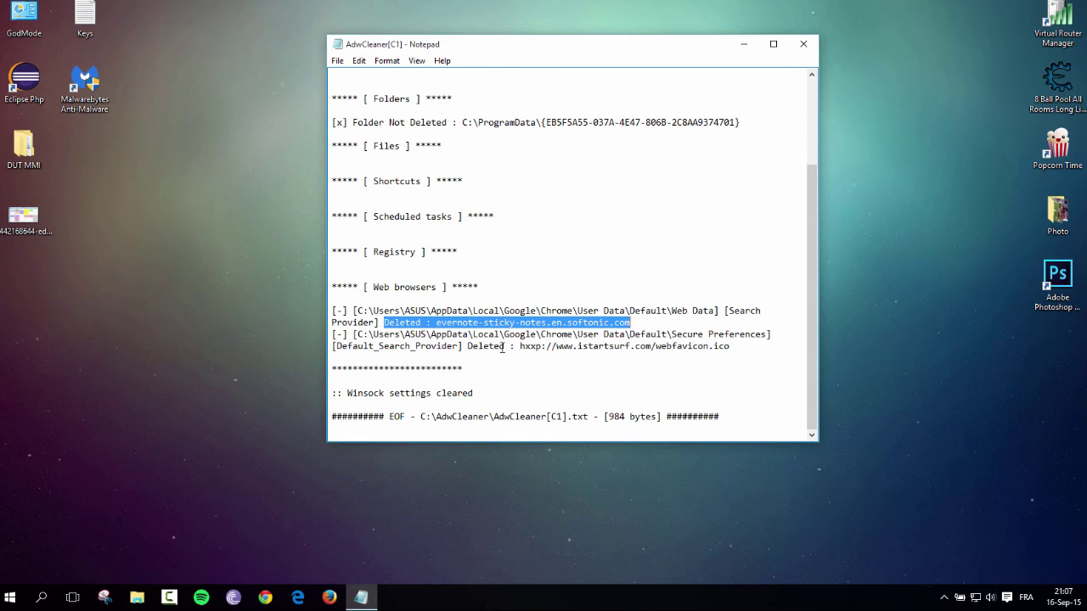
pyautogui.moveTo(466, 347); pyautogui.dragTo(736, 346)
pyautogui.click(736, 346)
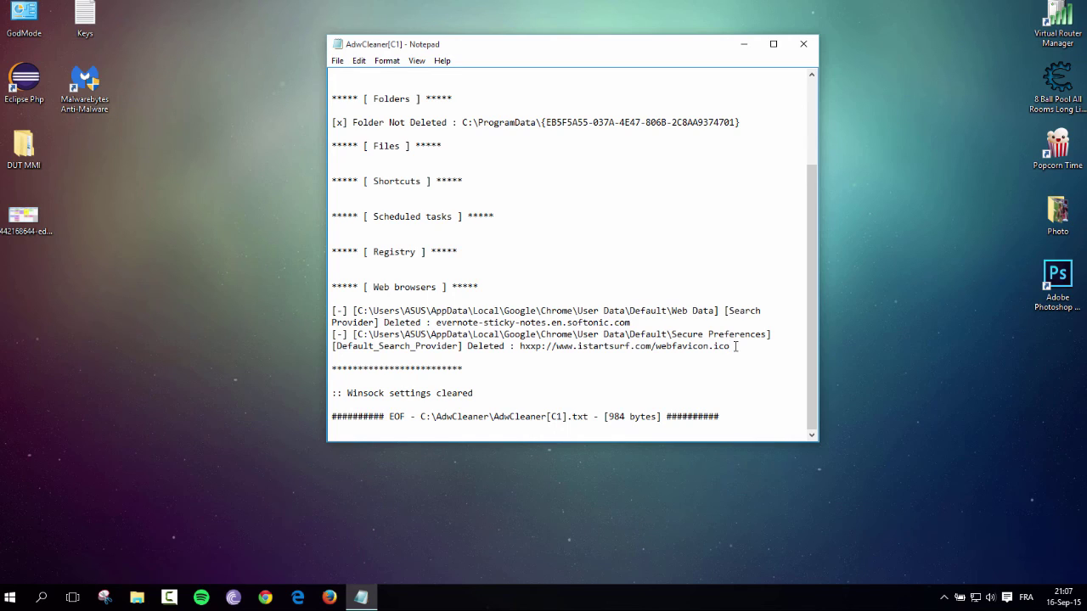
pyautogui.scroll(4, 736, 346)
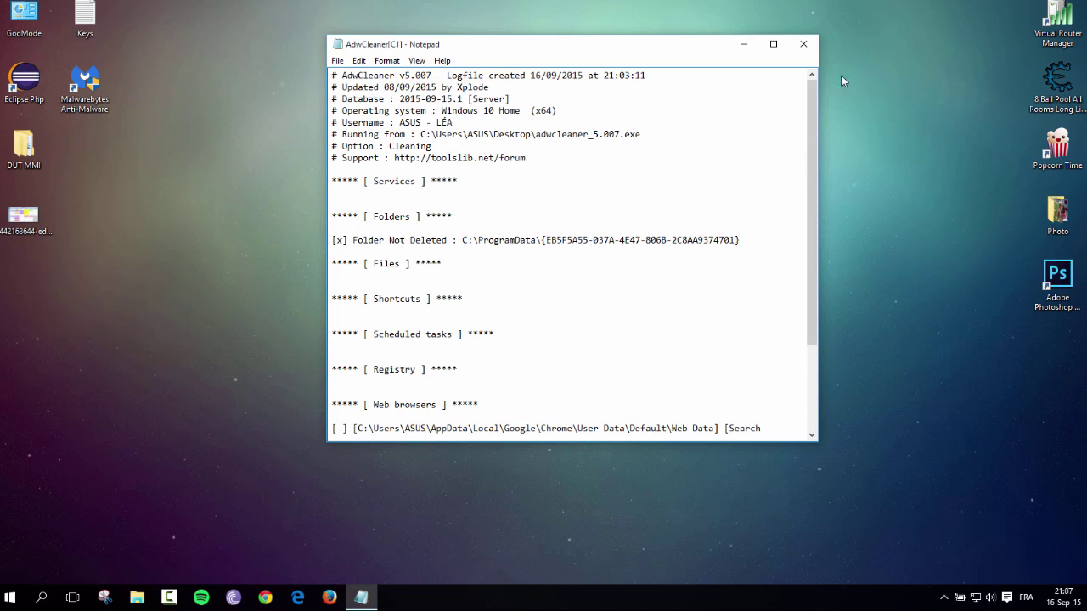
pyautogui.click(803, 44)
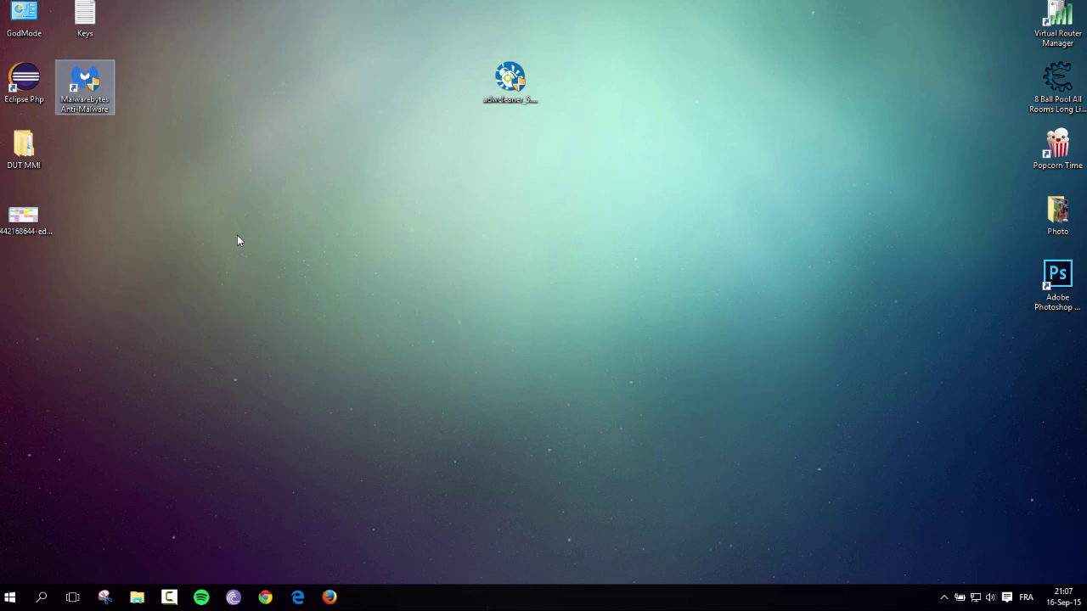
# - Place Malwarebytes Anti-Malware beside the AdwCleaner icon and CCleaner to its left
pyautogui.moveTo(88, 83); pyautogui.dragTo(452, 88)
pyautogui.moveTo(305, 25); pyautogui.dragTo(388, 83)
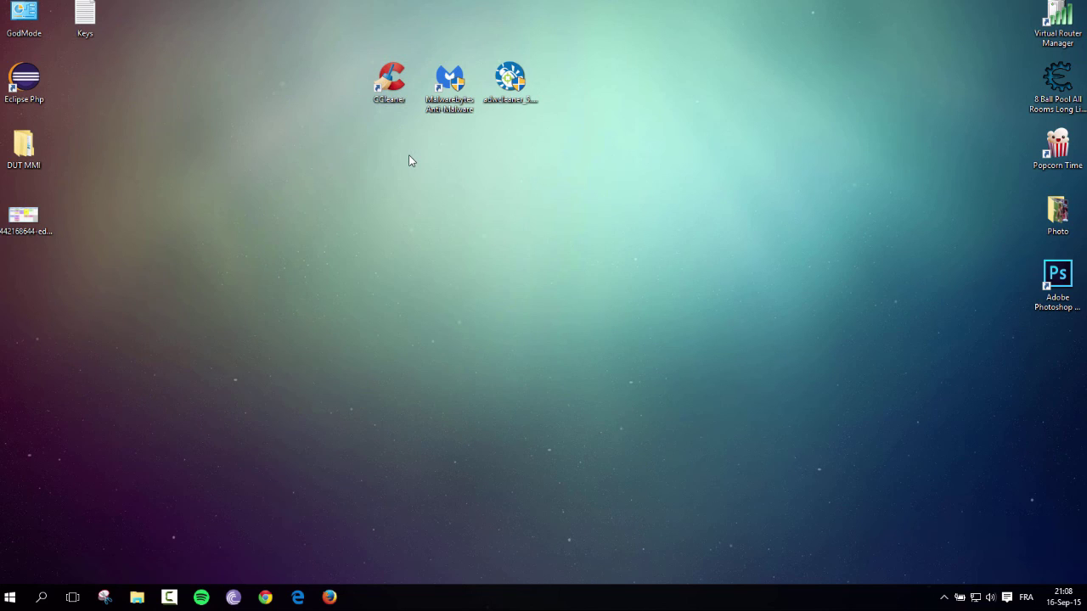